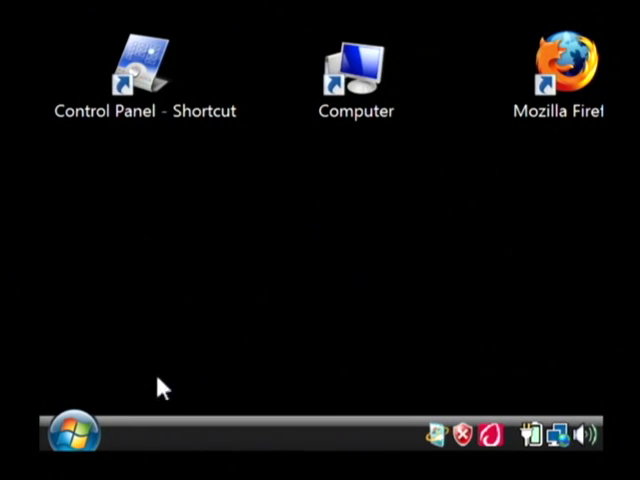
Launch Microsoft Office Excel 2007 from the Start menu's Microsoft Office folder and maximize it
left_click(95, 428)
left_click(122, 355)
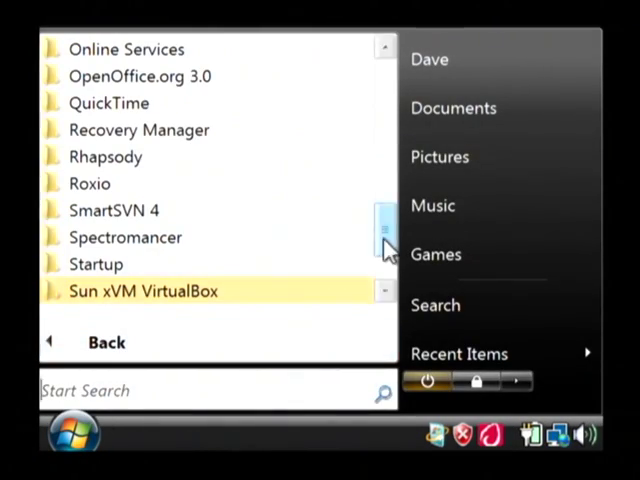
mouse_move(386, 249)
left_mouse_down()
mouse_move(386, 236)
mouse_move(325, 160)
left_mouse_up()
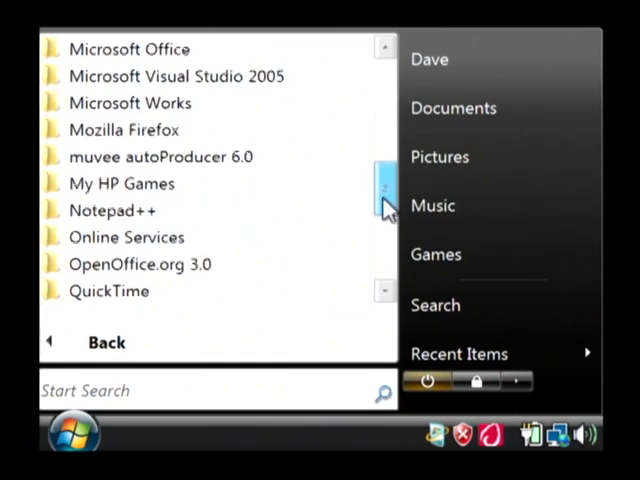
left_click(230, 82)
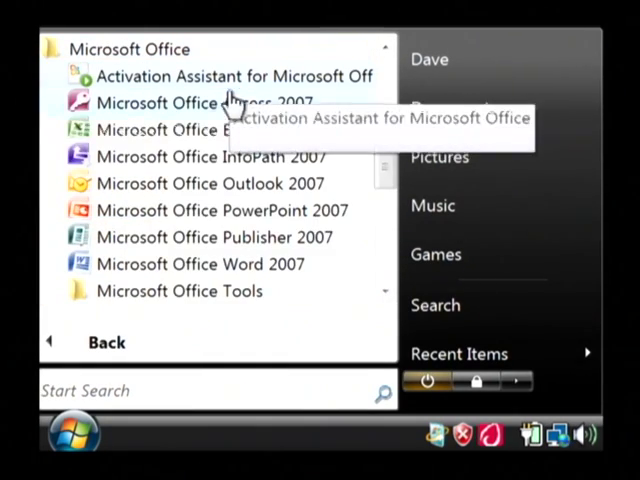
left_click(269, 142)
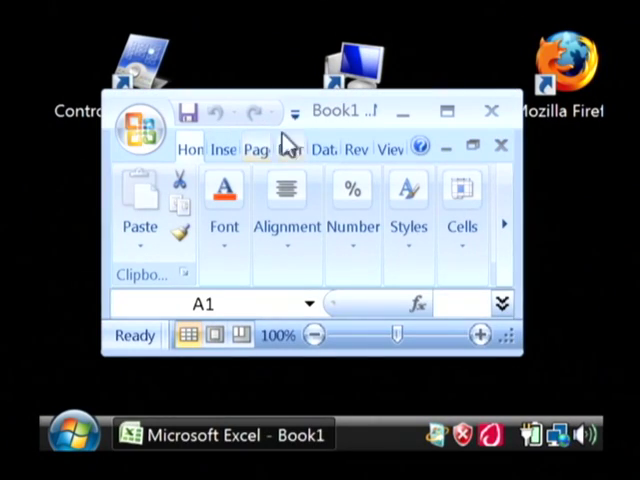
left_click(448, 113)
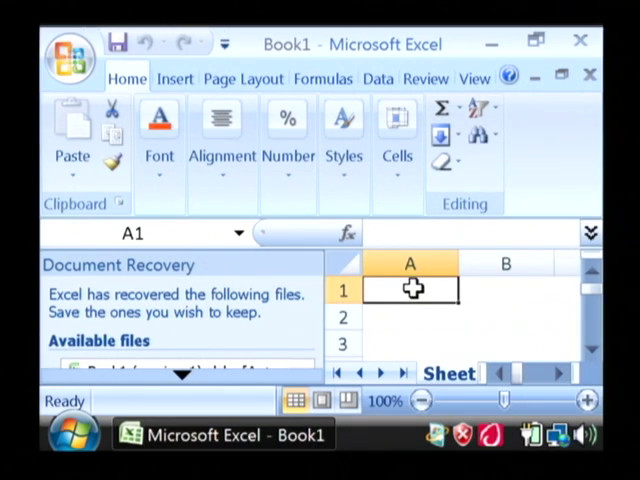
type("Employees")
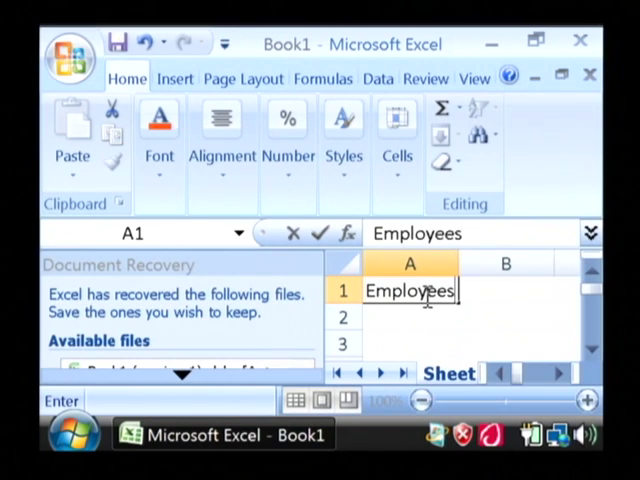
Enter the Employees and Sales headers, then David with 110 in row 2
left_click(474, 290)
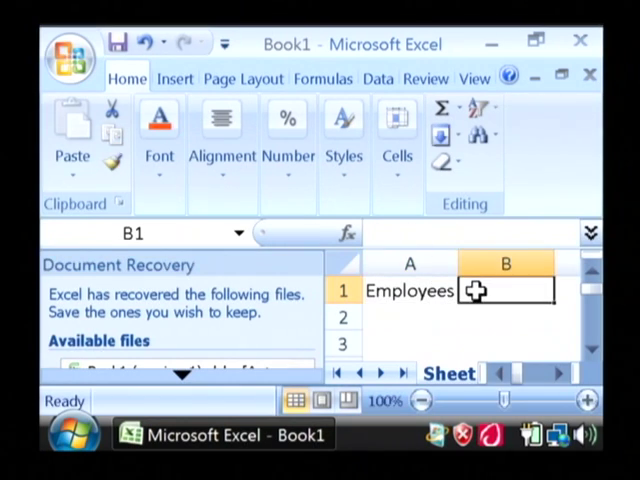
type("Sales")
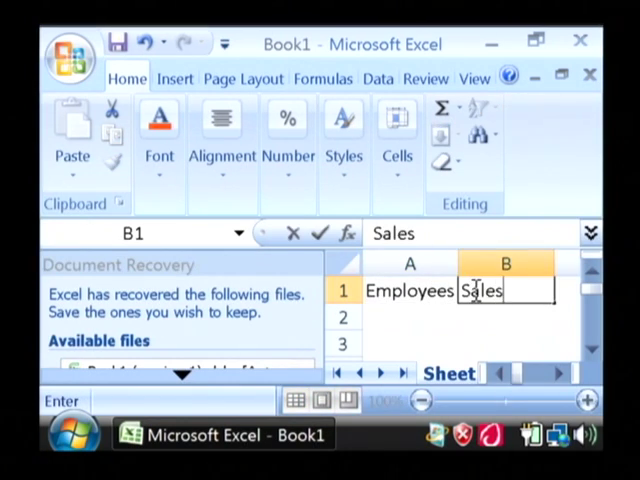
key("Return")
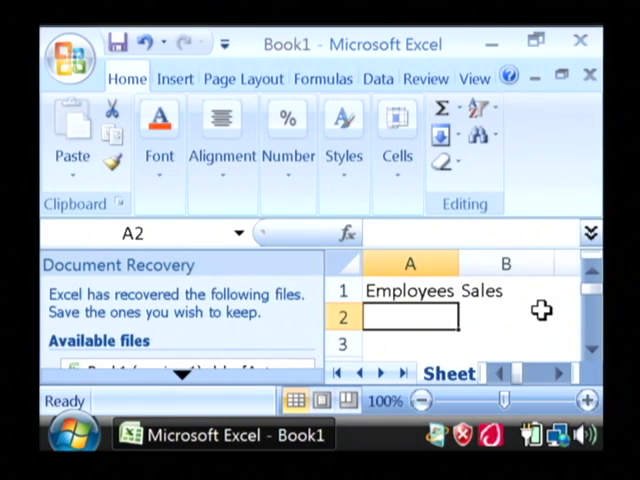
type("David")
left_click(541, 310)
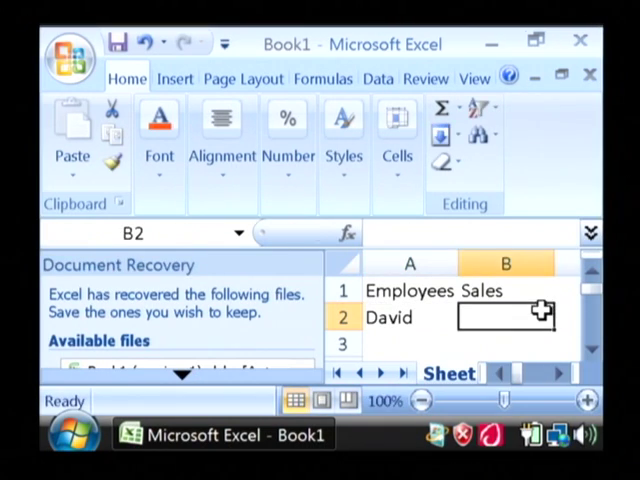
type("11")
key("Return")
Add Tom with 75 in row 3 and Billy in row 4
key("Left")
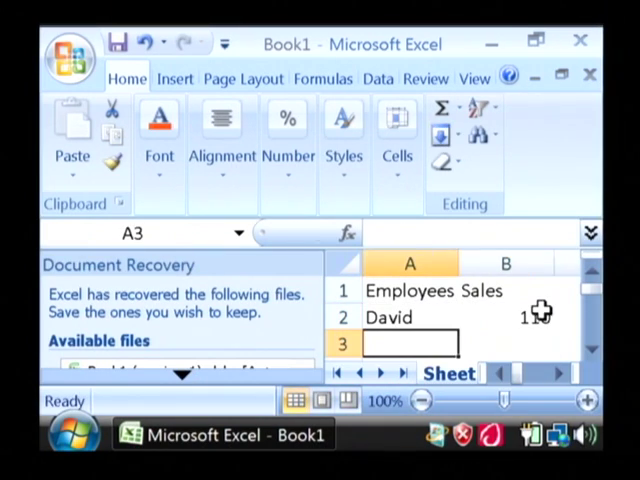
type("Tom")
key("Tab")
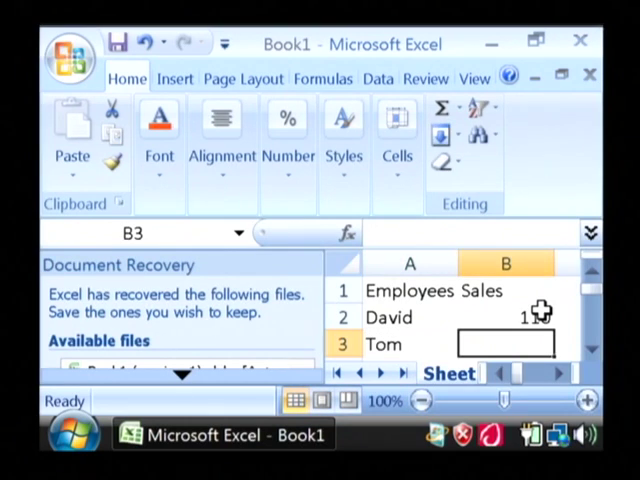
type("75")
key("Return")
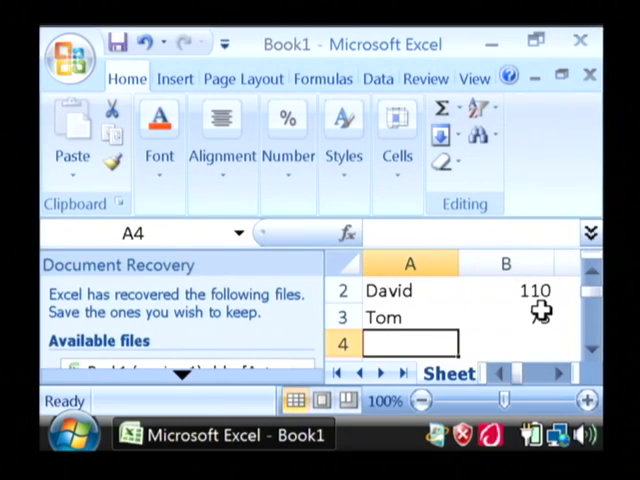
type("Billy")
key("Tab")
type("12")
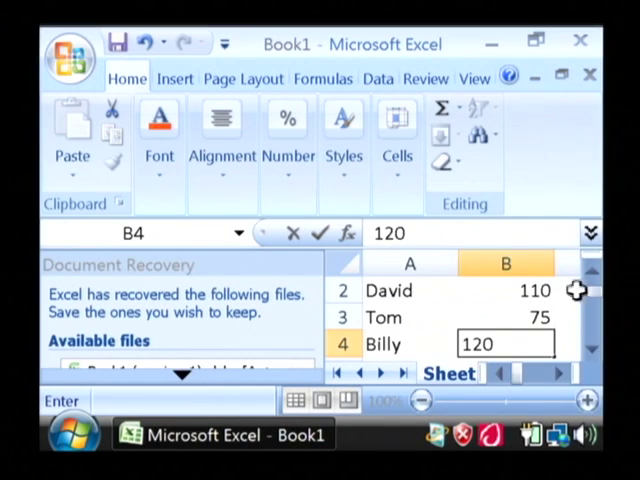
left_click(590, 278)
left_click(590, 355)
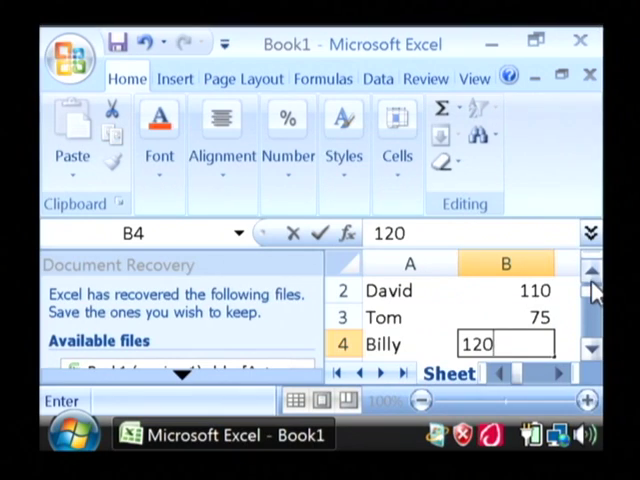
left_click(590, 272)
left_click(591, 346)
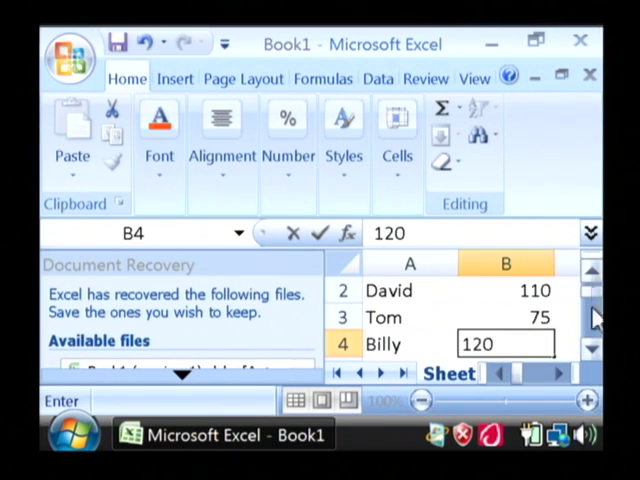
left_click(591, 272)
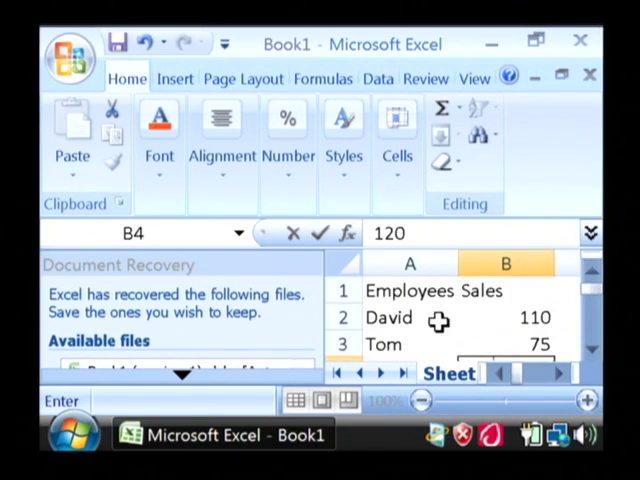
Select the full Employees/Sales range A1:B4, with Billy's 120 committed
left_click_drag(409, 290, 410, 357)
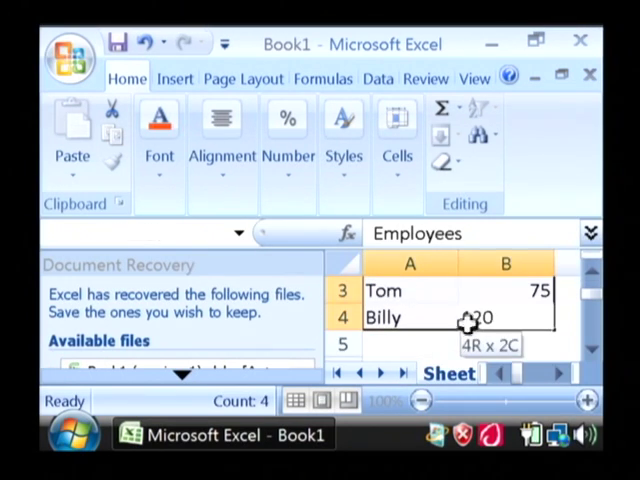
left_click_drag(425, 357, 476, 323)
left_click(590, 272)
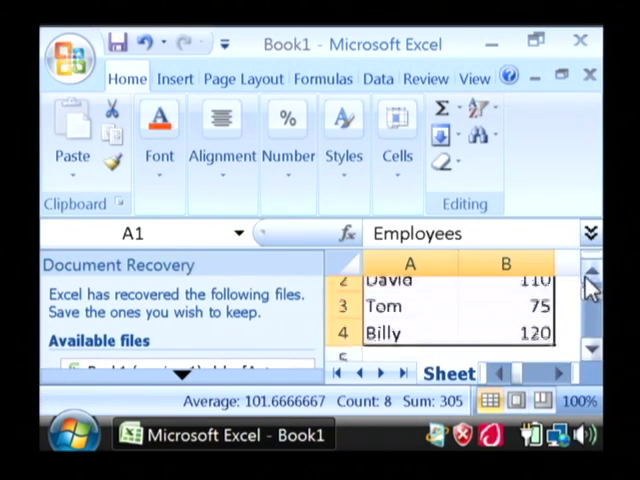
Insert a clustered 2-D column chart of the sales table, then open the Start menu
left_click(176, 84)
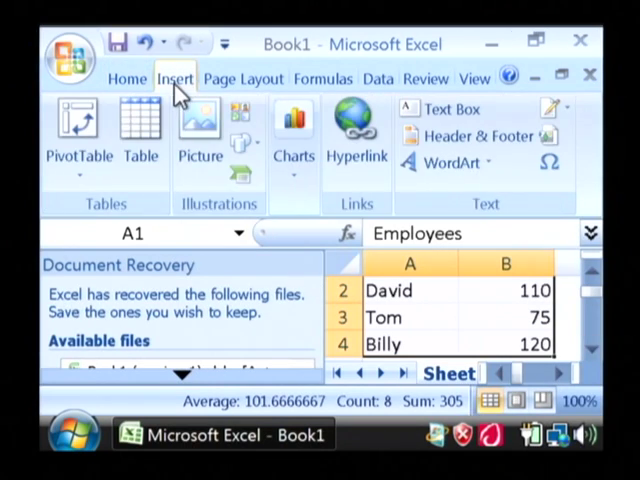
left_click(291, 160)
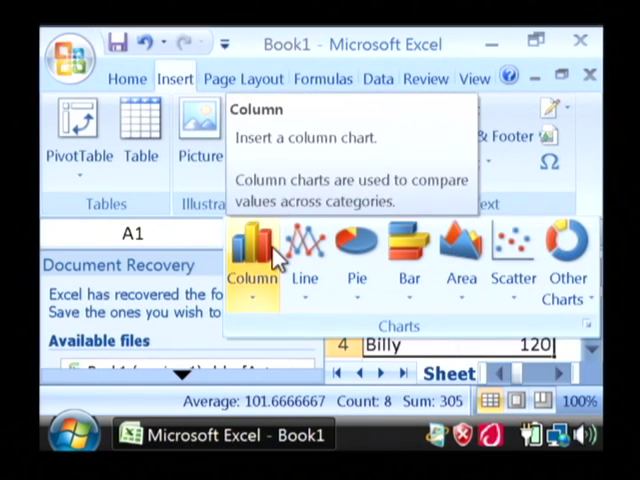
left_click(277, 258)
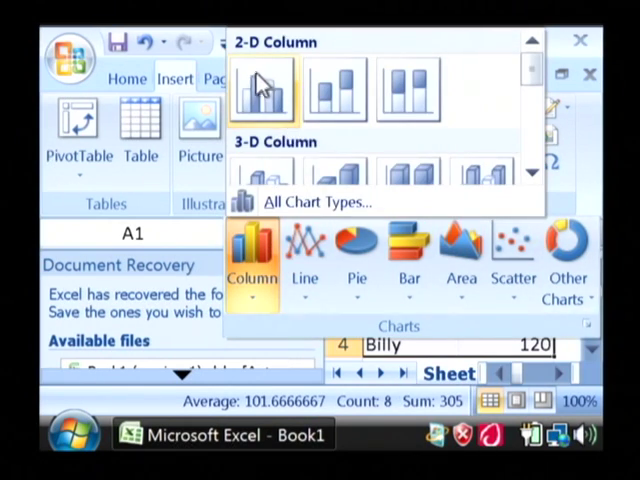
left_click(266, 97)
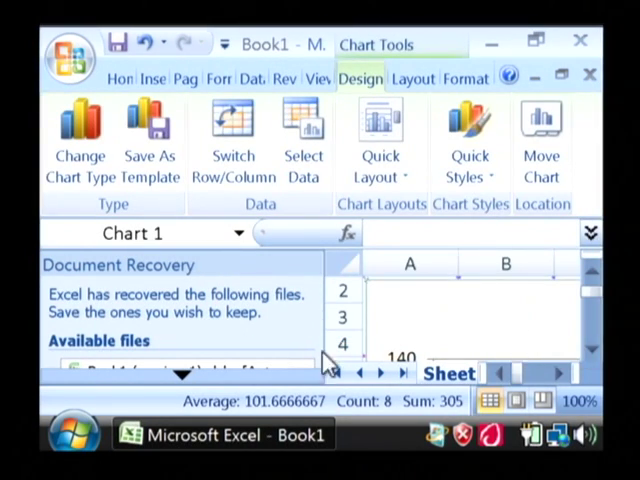
left_click(88, 435)
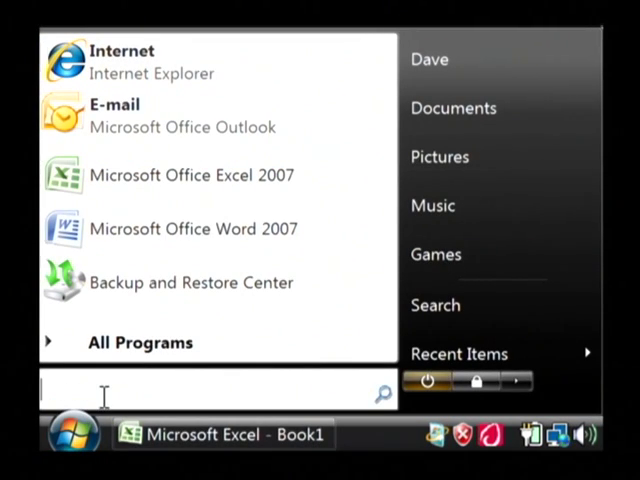
type("mspaint")
Launch Paint with mspaint, maximize it, and paste the Sales column chart onto the canvas
key("Return")
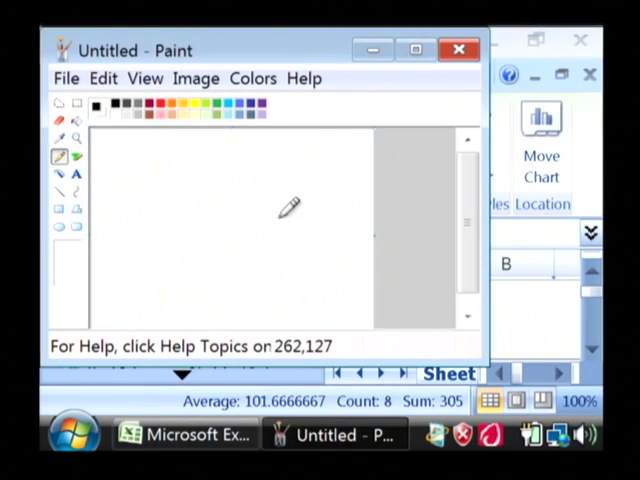
left_click(416, 50)
key("ctrl+v")
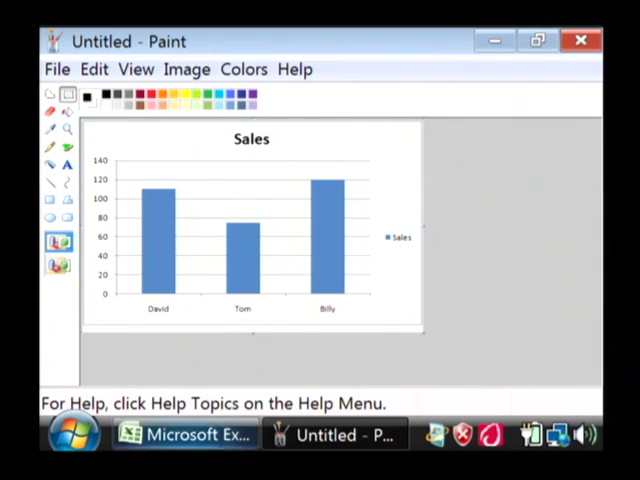
left_click(185, 435)
left_click(318, 441)
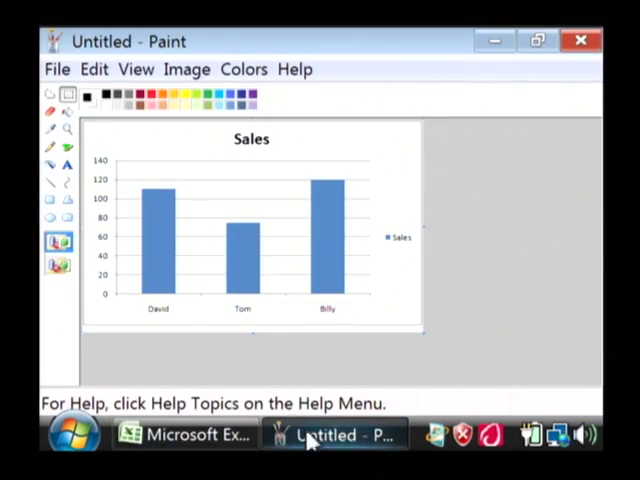